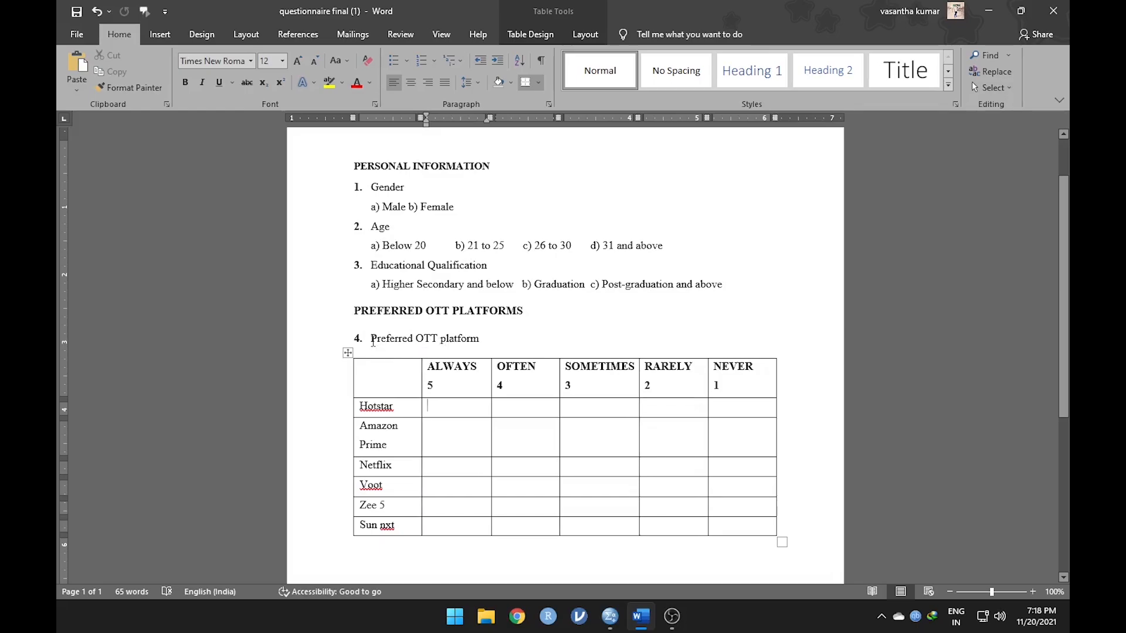
Review the Preferred OTT platform question and its rating scale from ALWAYS 5 to NEVER 1 in the questionnaire
drag(373, 342, 485, 343)
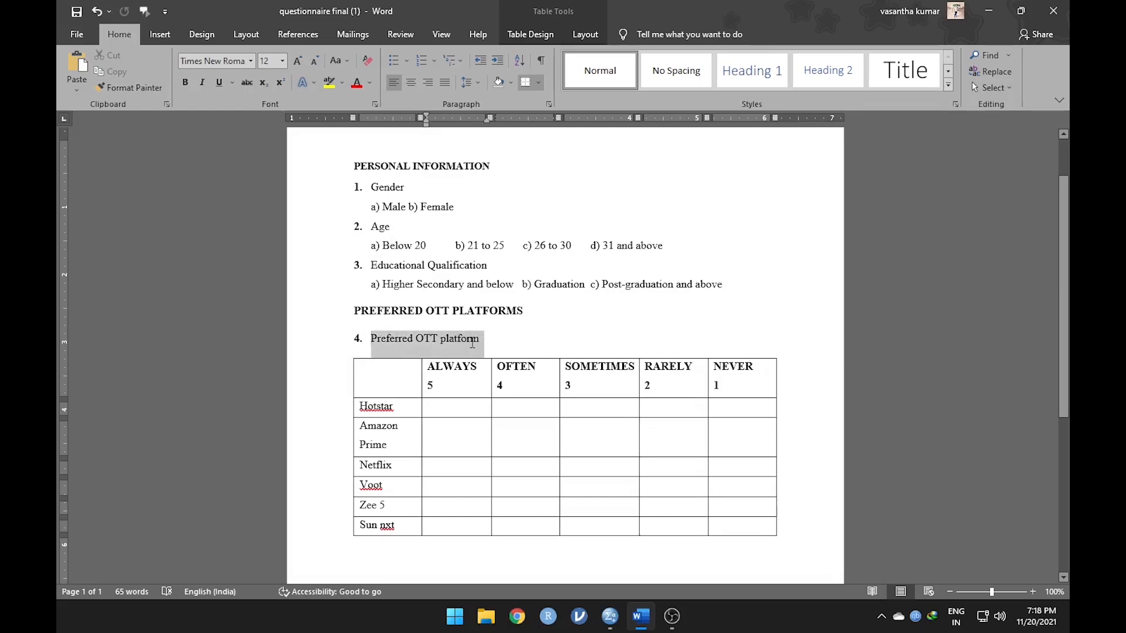
click(456, 385)
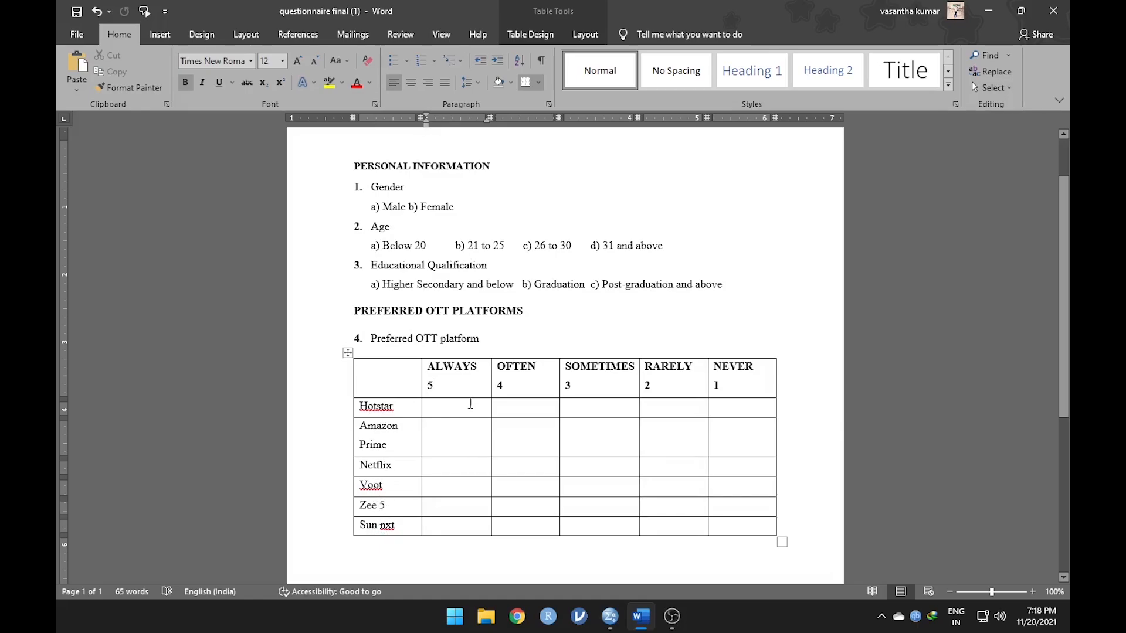
drag(471, 384, 733, 387)
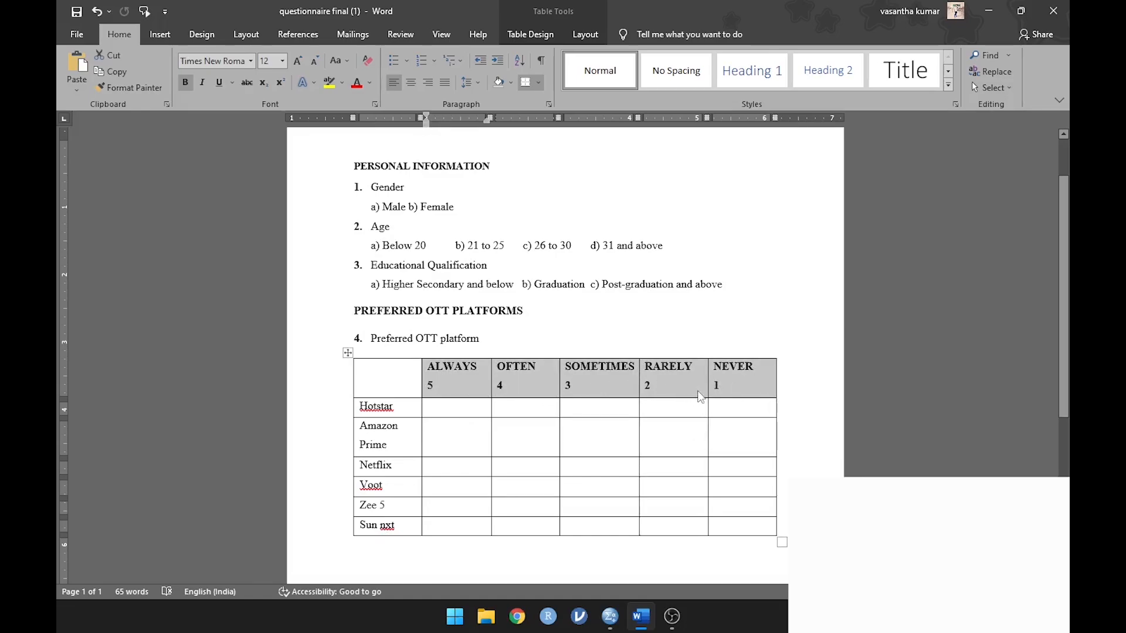
click(468, 392)
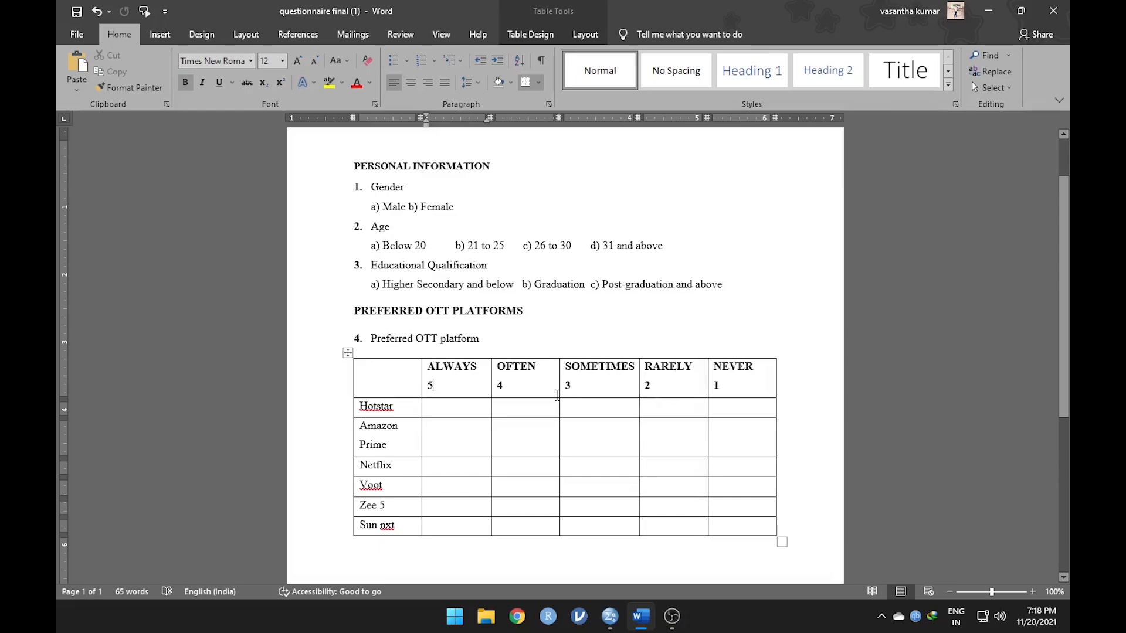
drag(443, 385, 713, 385)
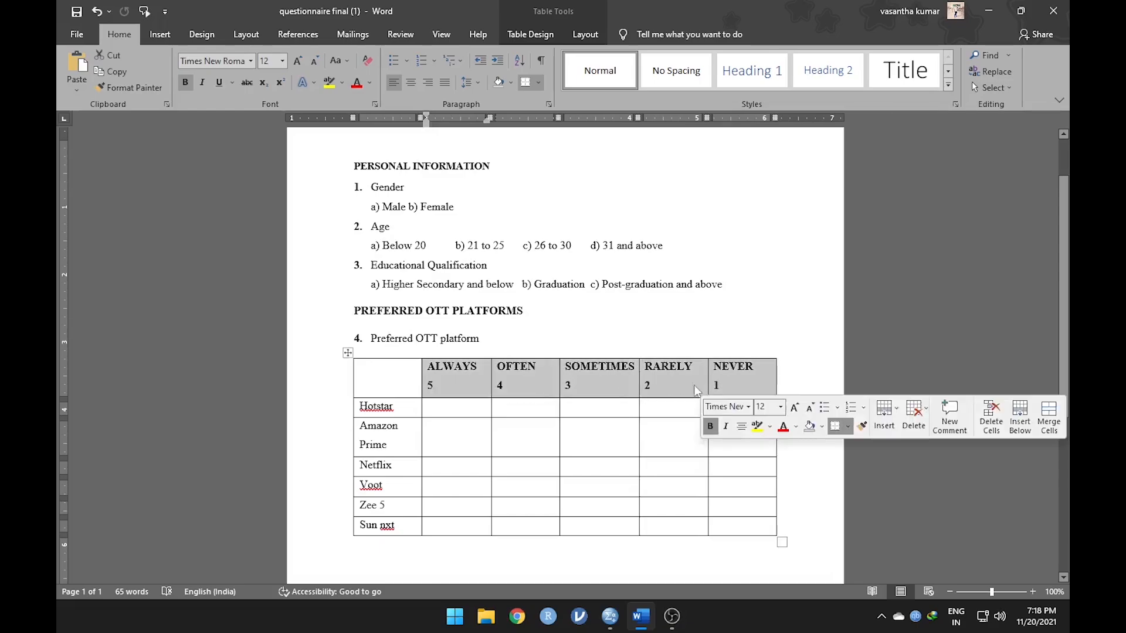
click(510, 426)
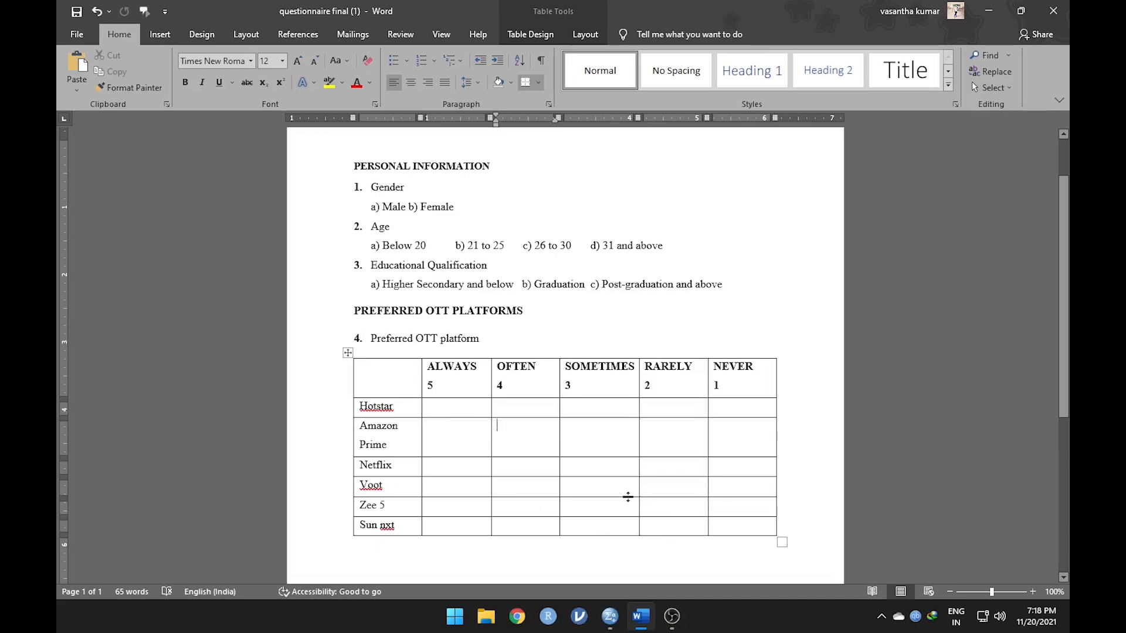
Switch to the average score.sav data in SPSS and view the responses as numeric codes, restoring the value labels when done
mouse_move(610, 616)
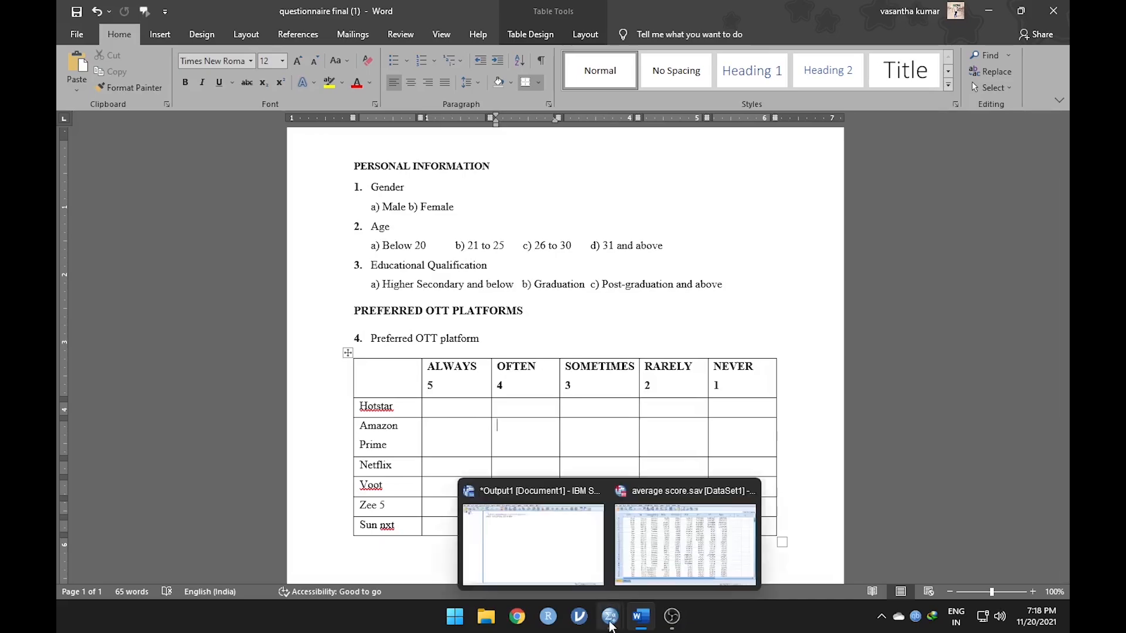
click(644, 563)
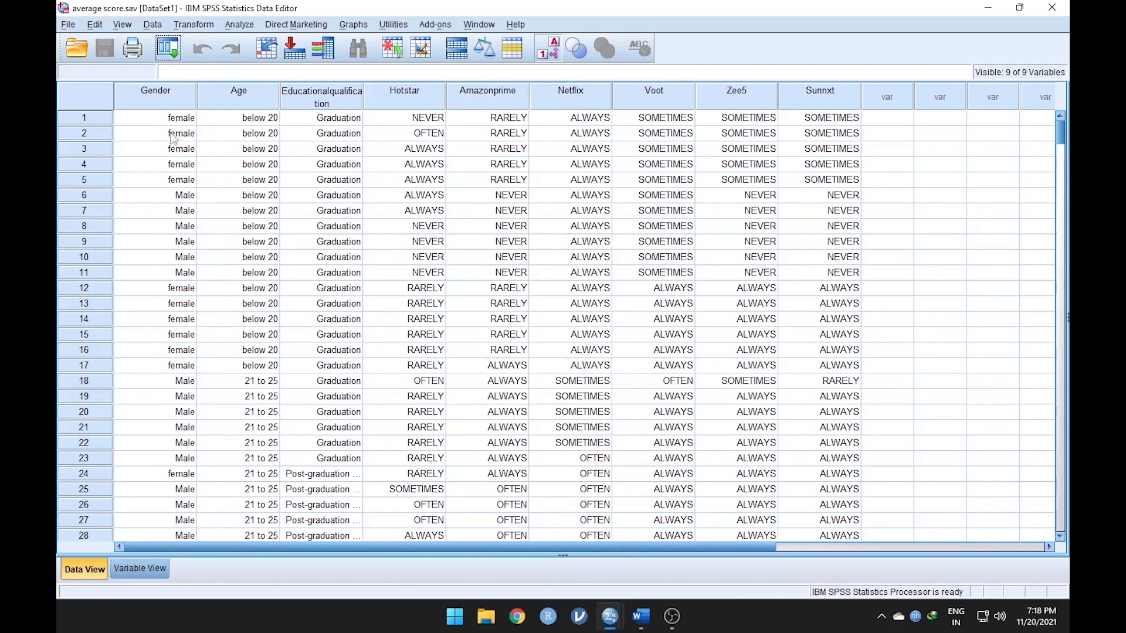
click(551, 53)
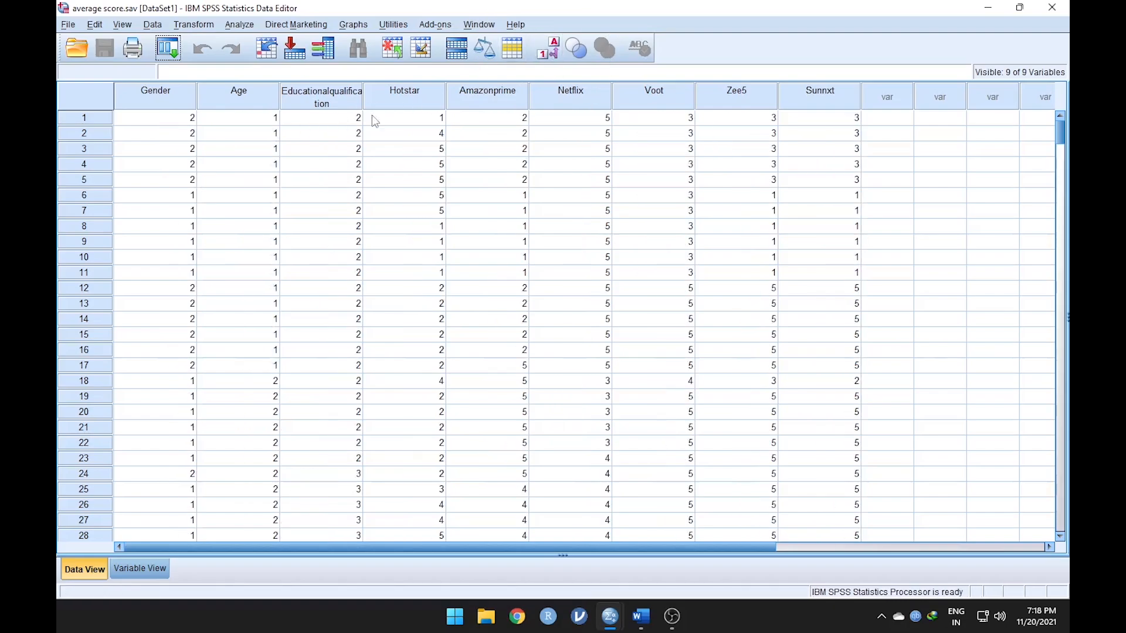
click(550, 49)
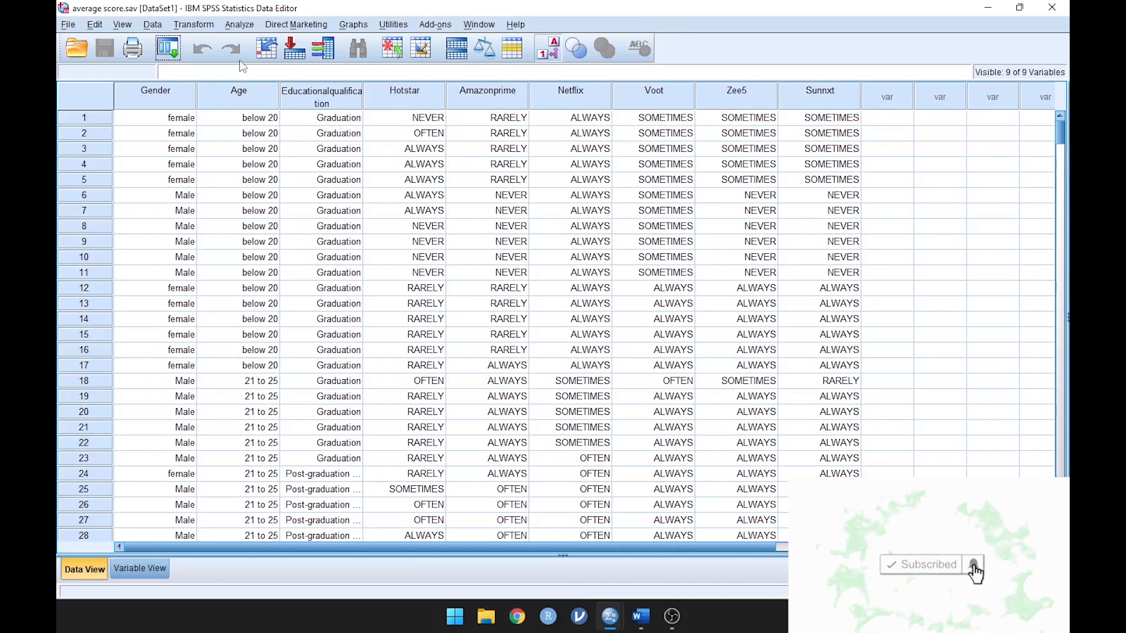
Set up a Compare Means analysis (Means) with all six Preferred OTT platform variables as dependent variables
click(239, 27)
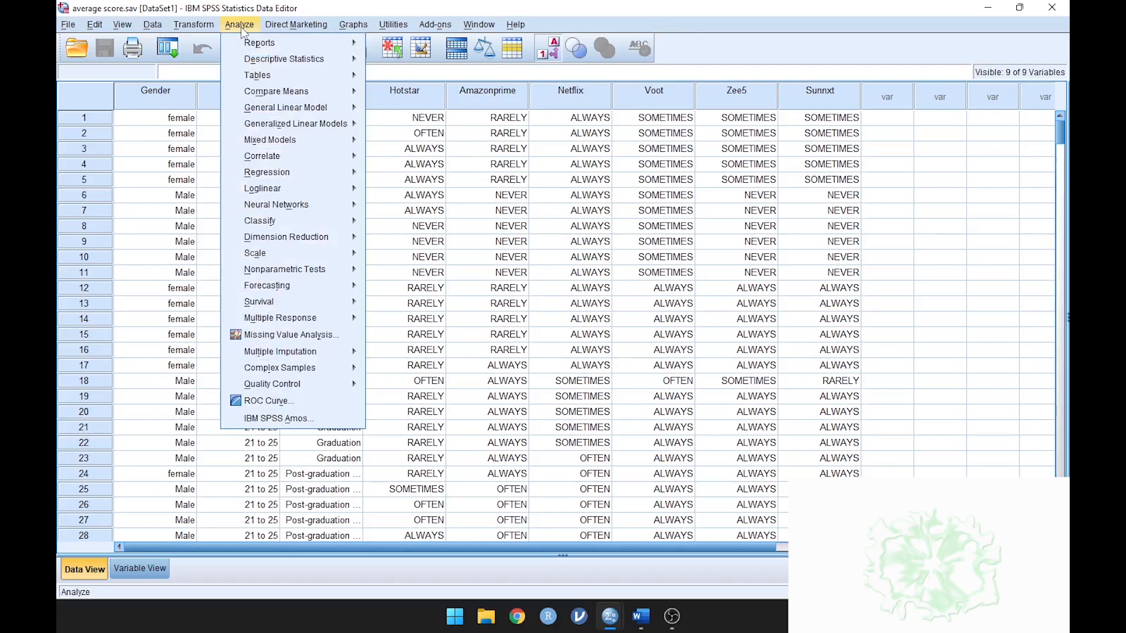
mouse_move(287, 93)
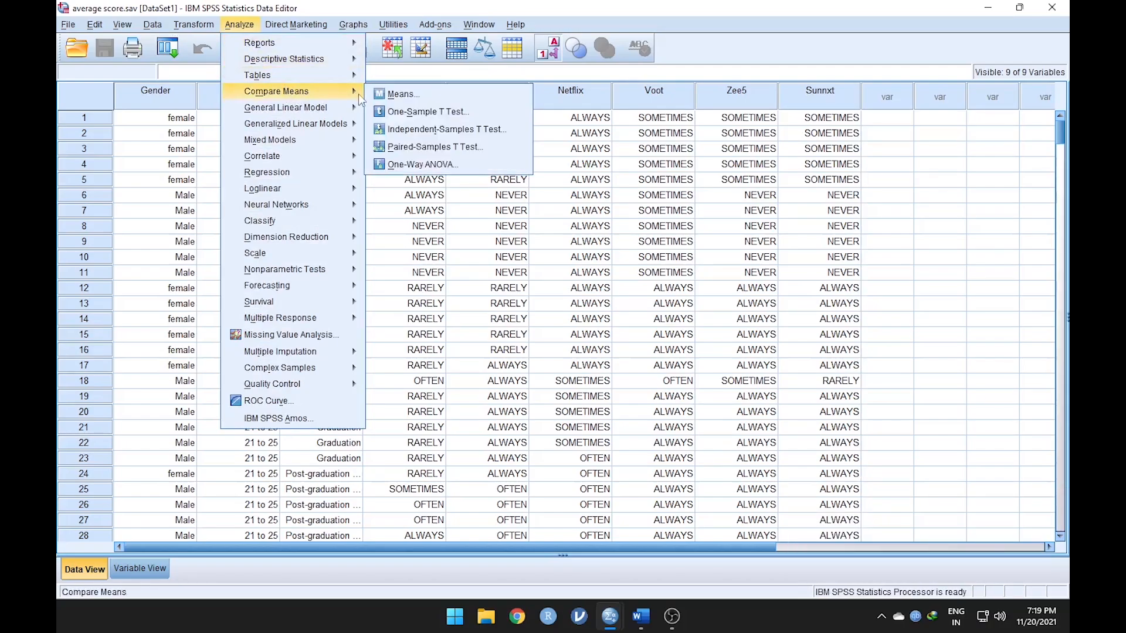
click(402, 95)
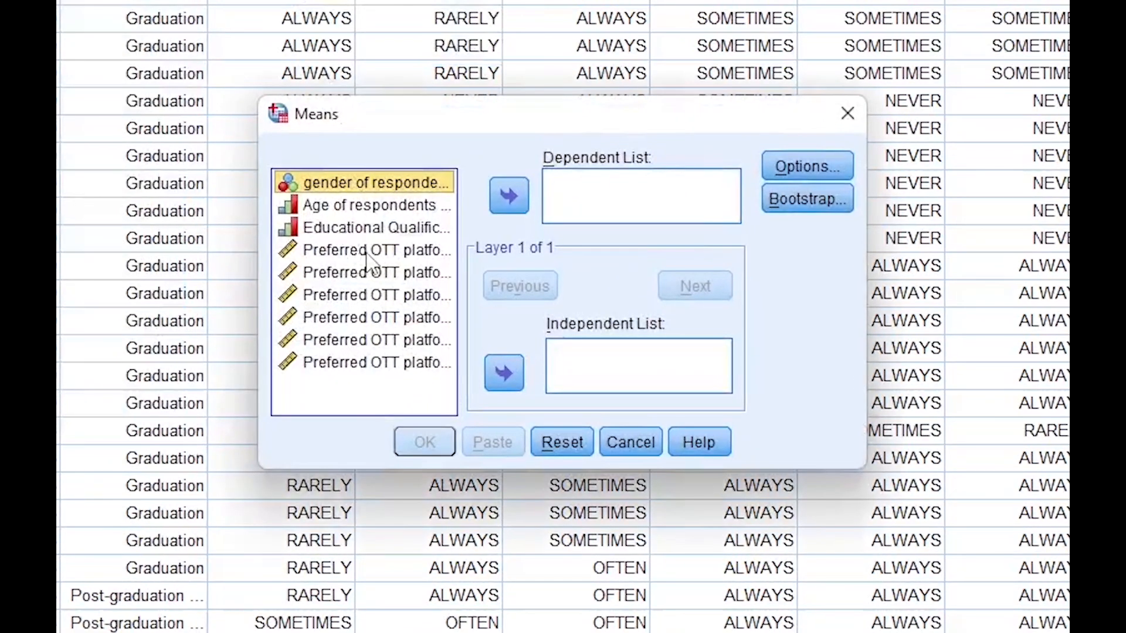
click(366, 254)
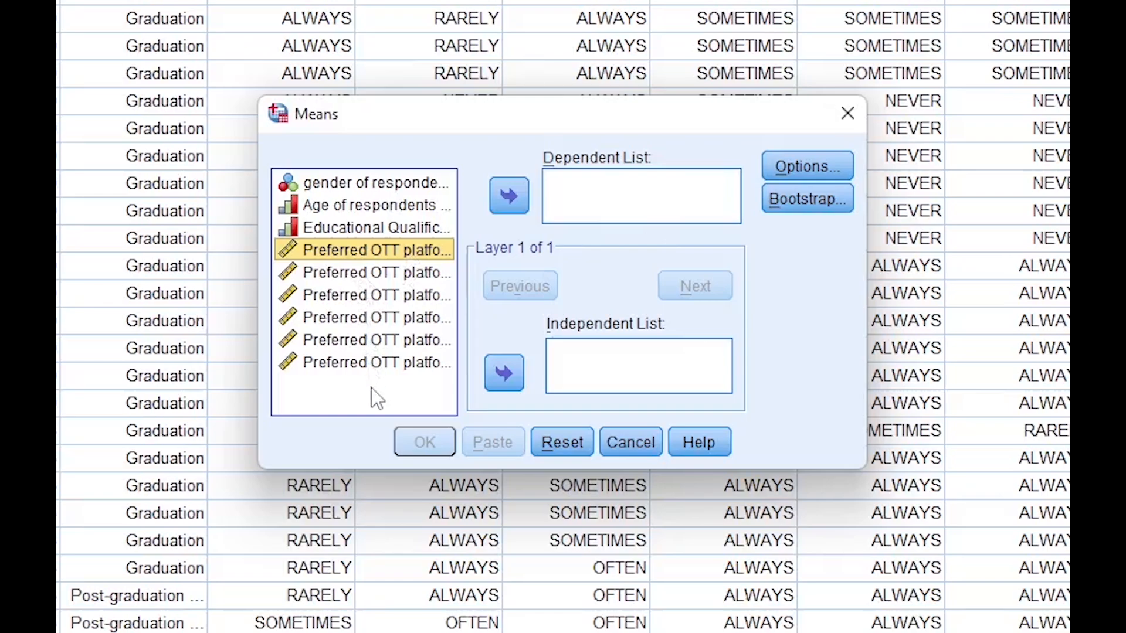
key(shift+Down)
key(shift+Down)
key(shift+Down)
key(shift+Down)
key(shift+Down)
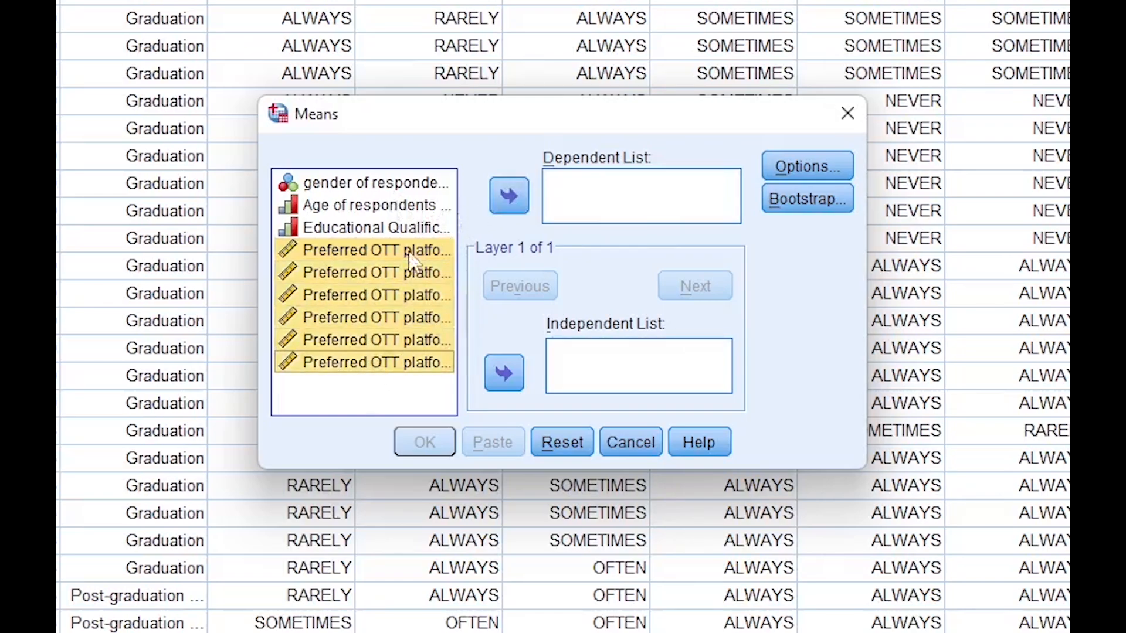
click(515, 202)
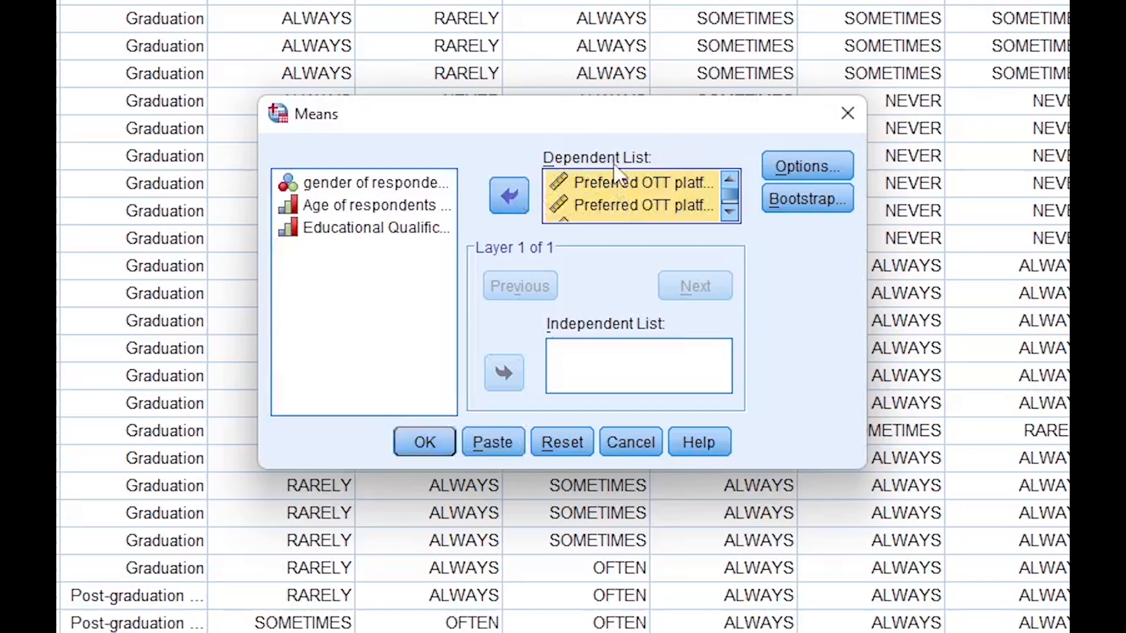
Assign gender, age and educational qualification of respondents as the independent variables of the Means analysis
click(377, 277)
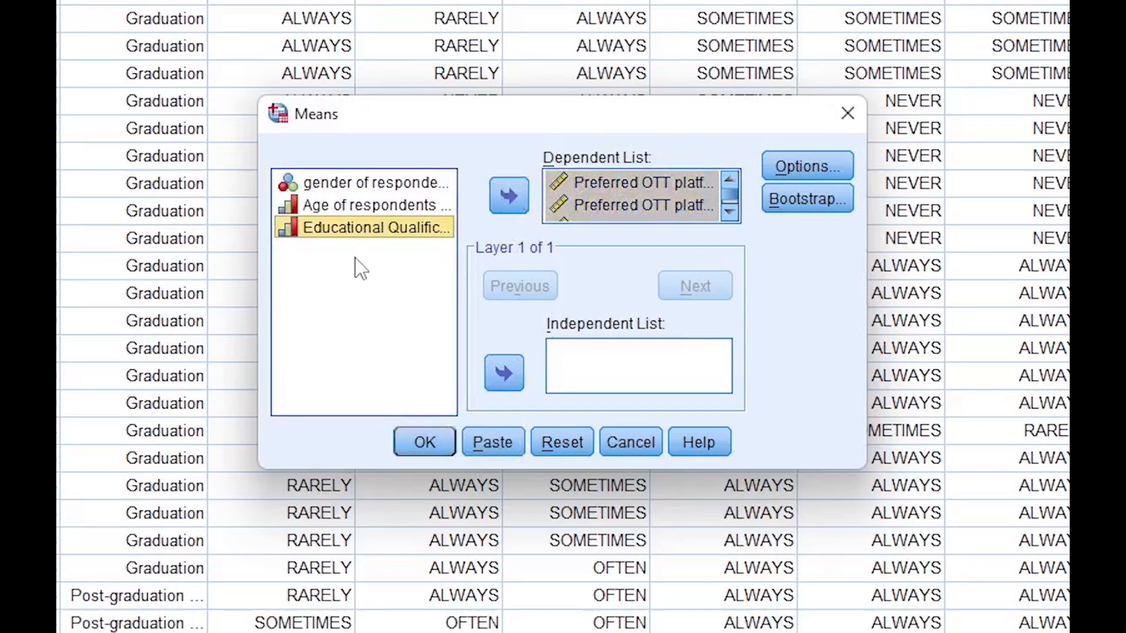
key(Up)
key(Up)
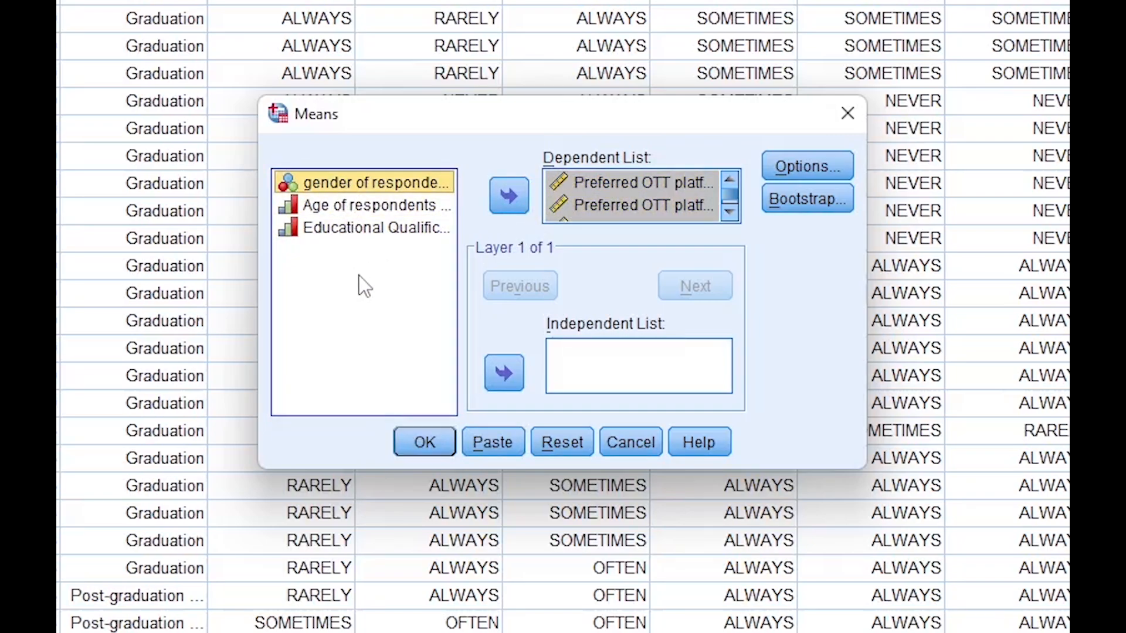
key(shift+Down)
key(shift+Down)
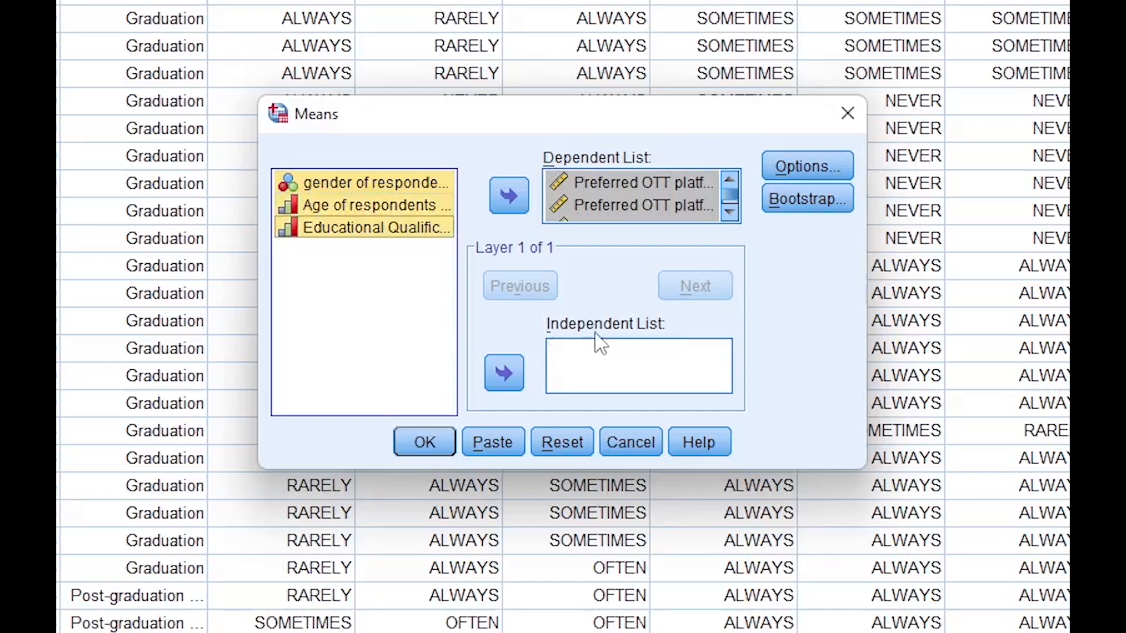
click(495, 382)
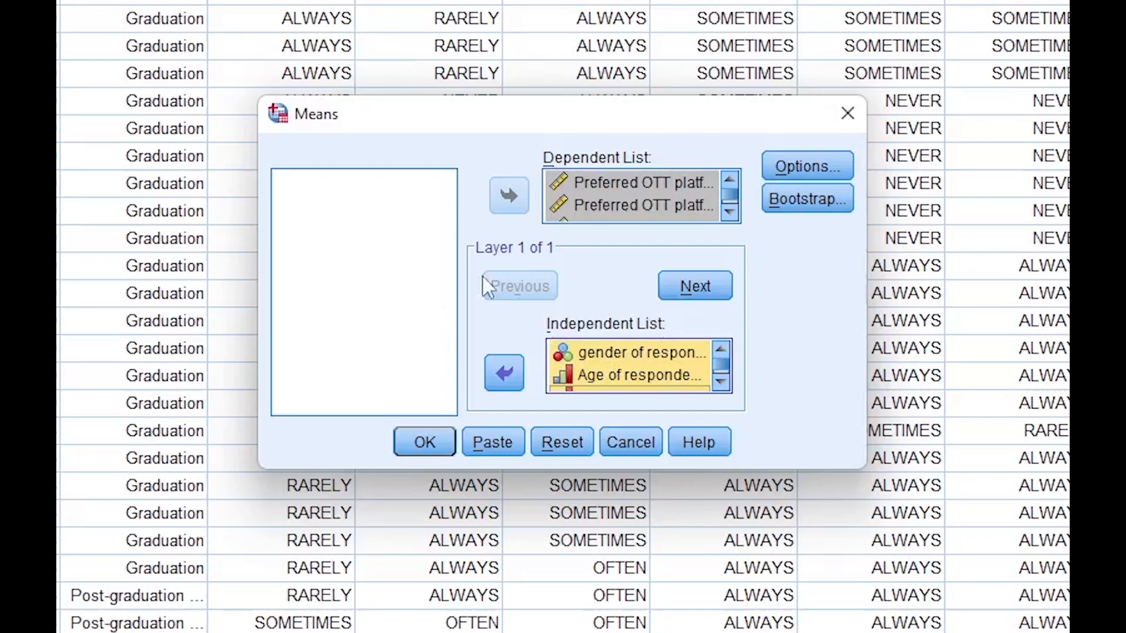
click(615, 186)
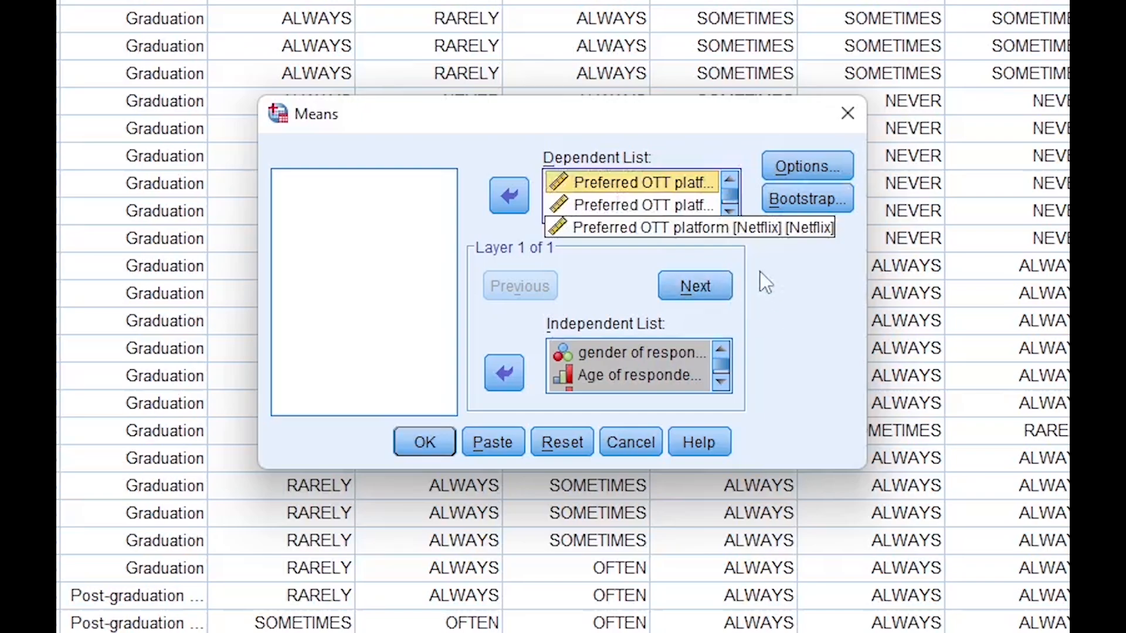
Remove Number of Cases and Standard Deviation from the cell statistics, keeping only Mean, and run the analysis
click(786, 163)
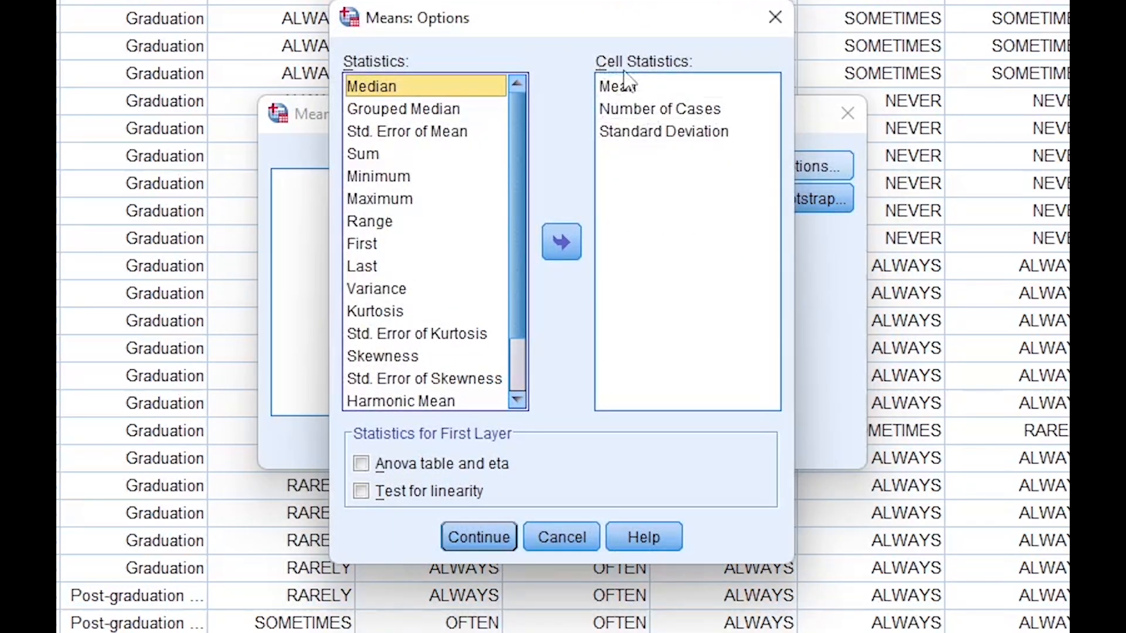
click(636, 110)
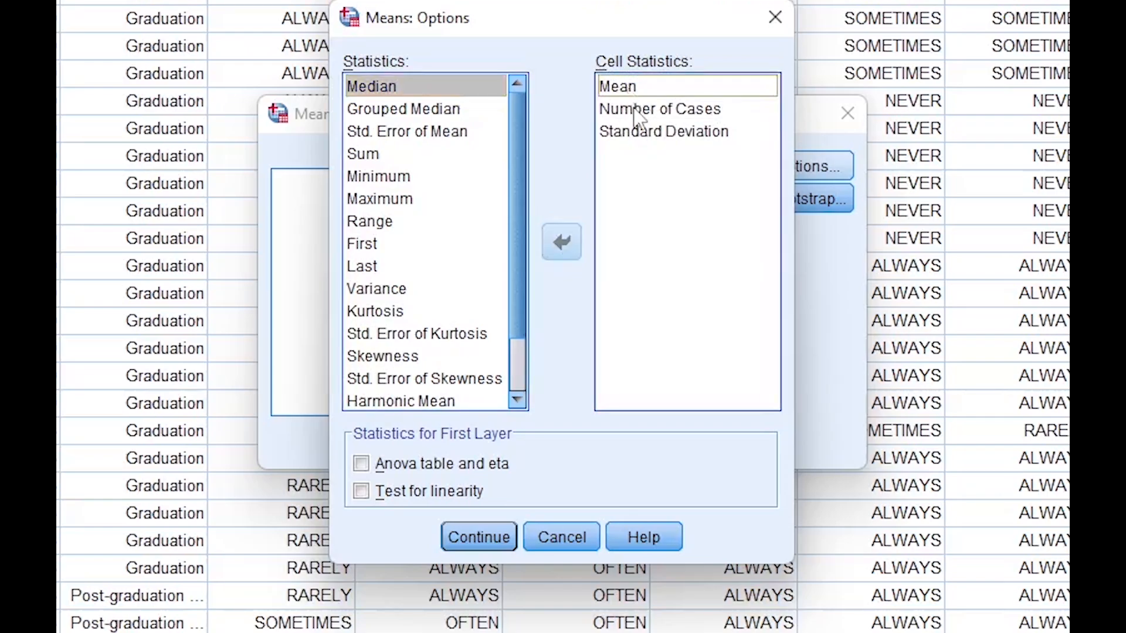
click(560, 242)
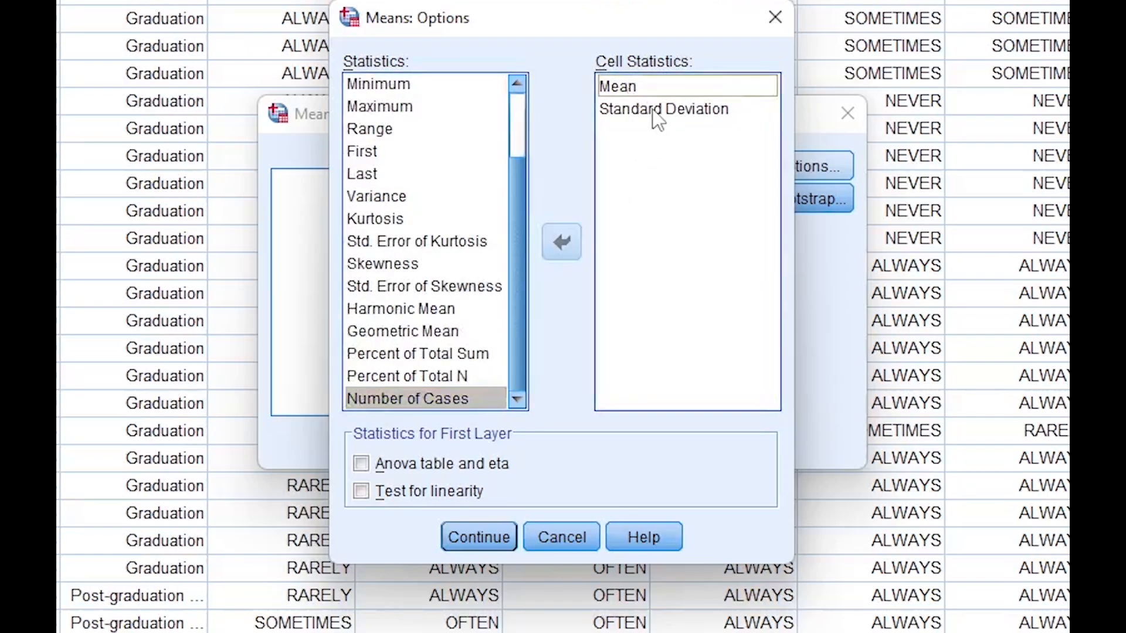
click(654, 112)
click(566, 241)
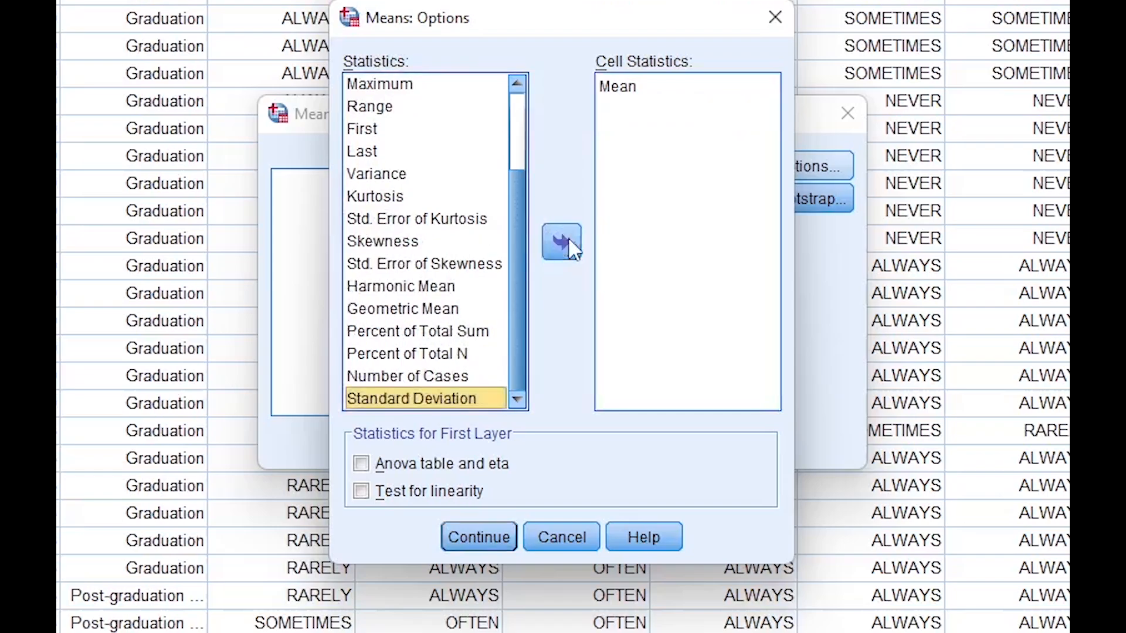
click(479, 536)
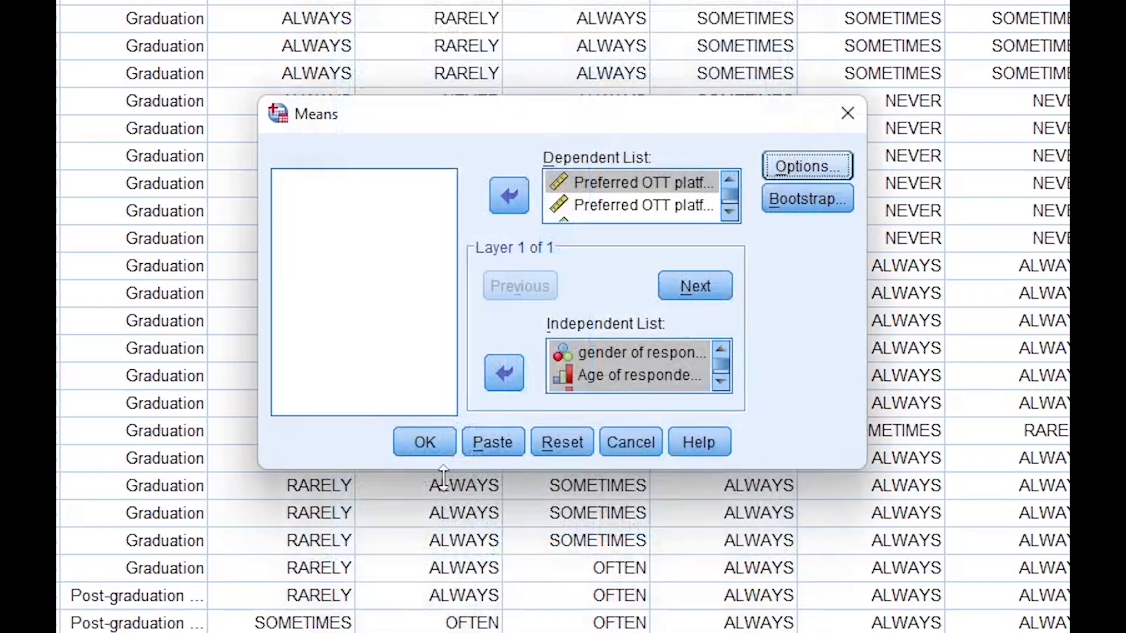
click(424, 442)
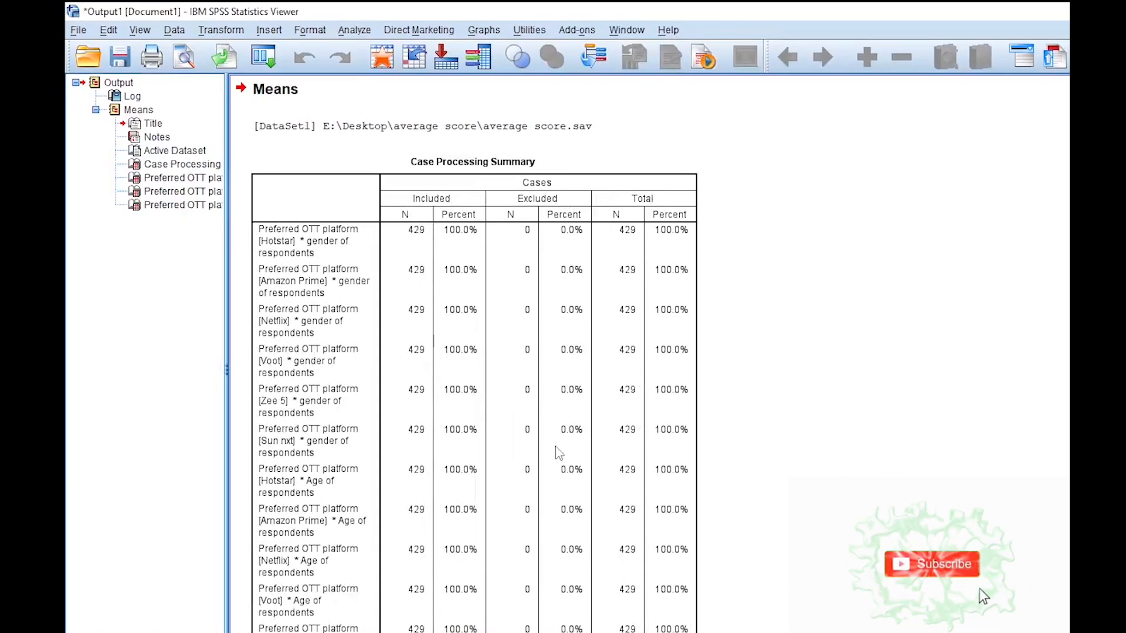
Examine the mean OTT platform scores by gender in the output, comparing them with the rating scale in the Word questionnaire
scroll(555, 446, down, 5)
scroll(555, 452, down, 8)
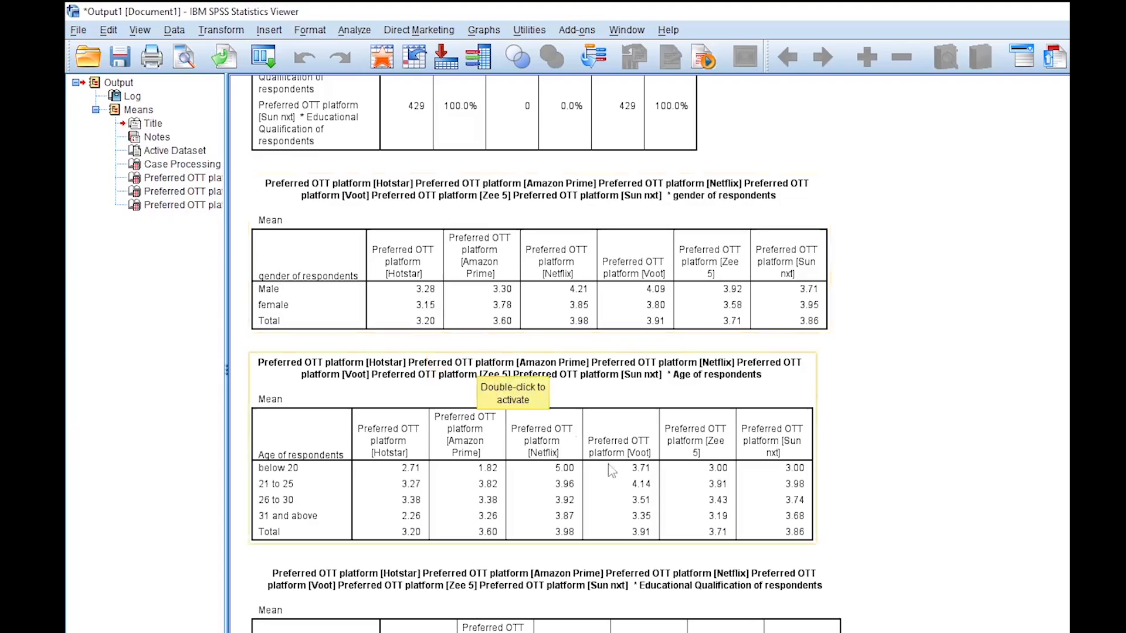
mouse_move(728, 632)
click(727, 601)
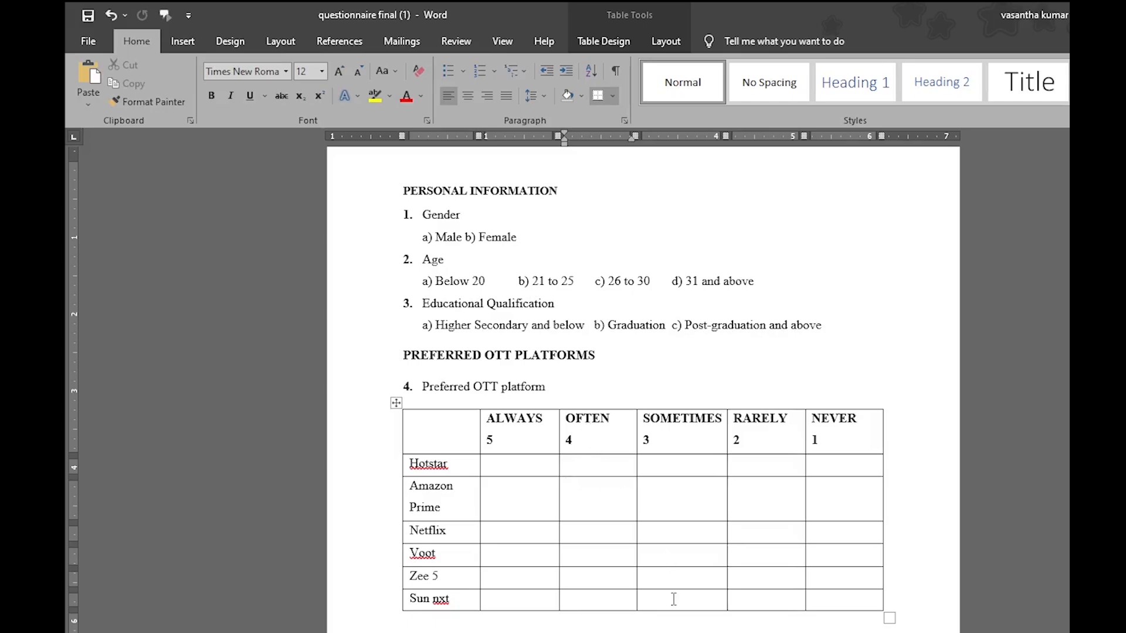
key(alt+Tab)
click(430, 305)
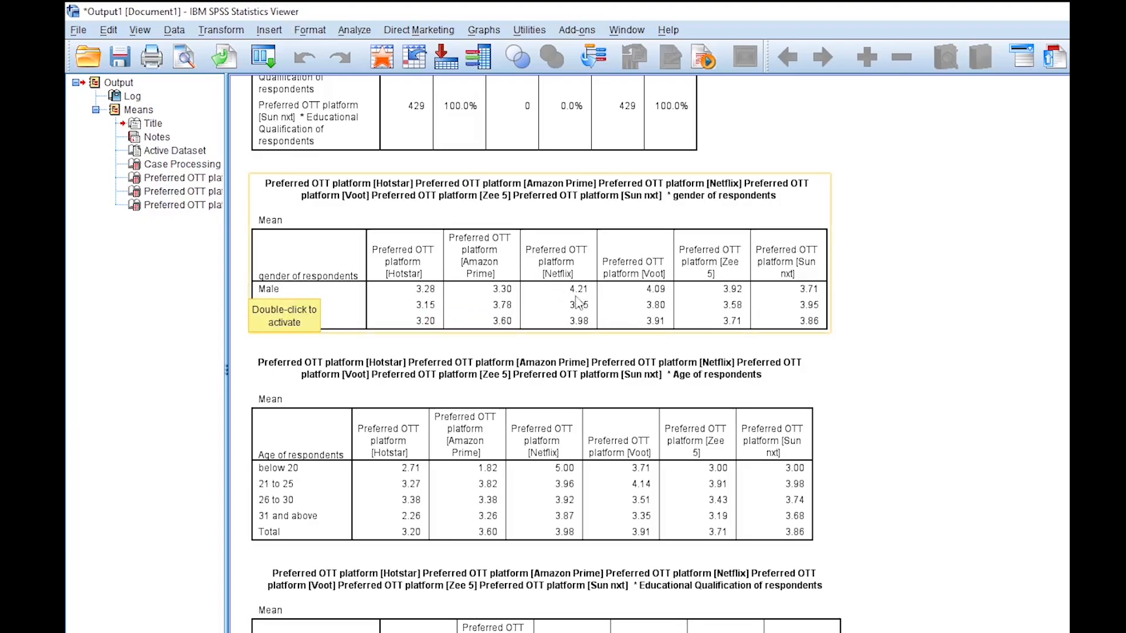
key(alt+Tab)
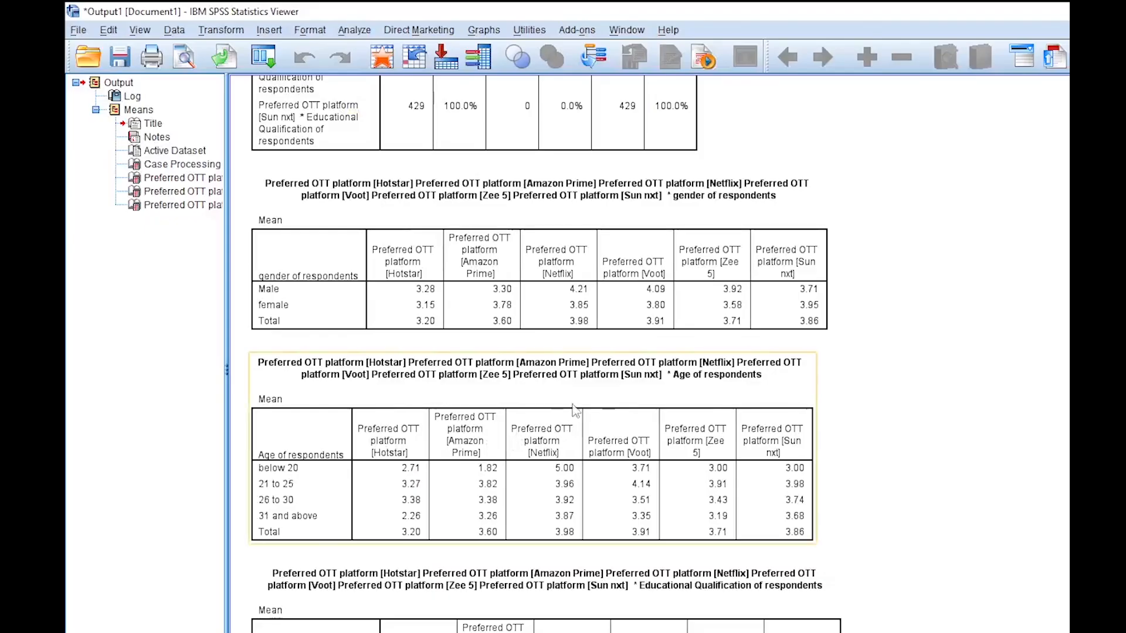
click(622, 315)
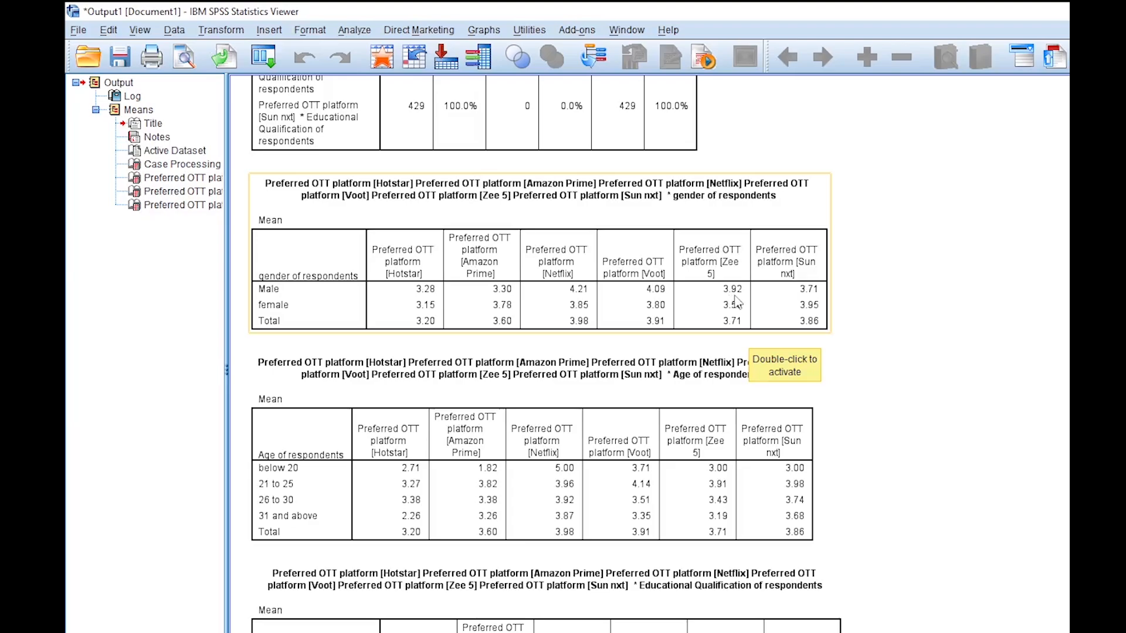
key(alt+Tab)
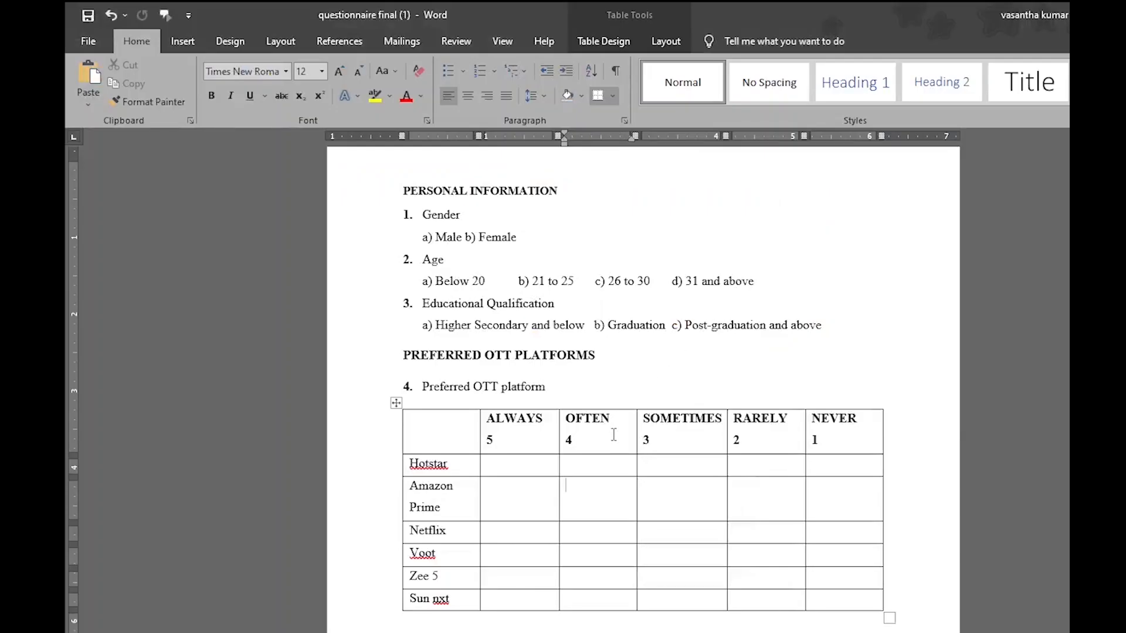
key(alt+Tab)
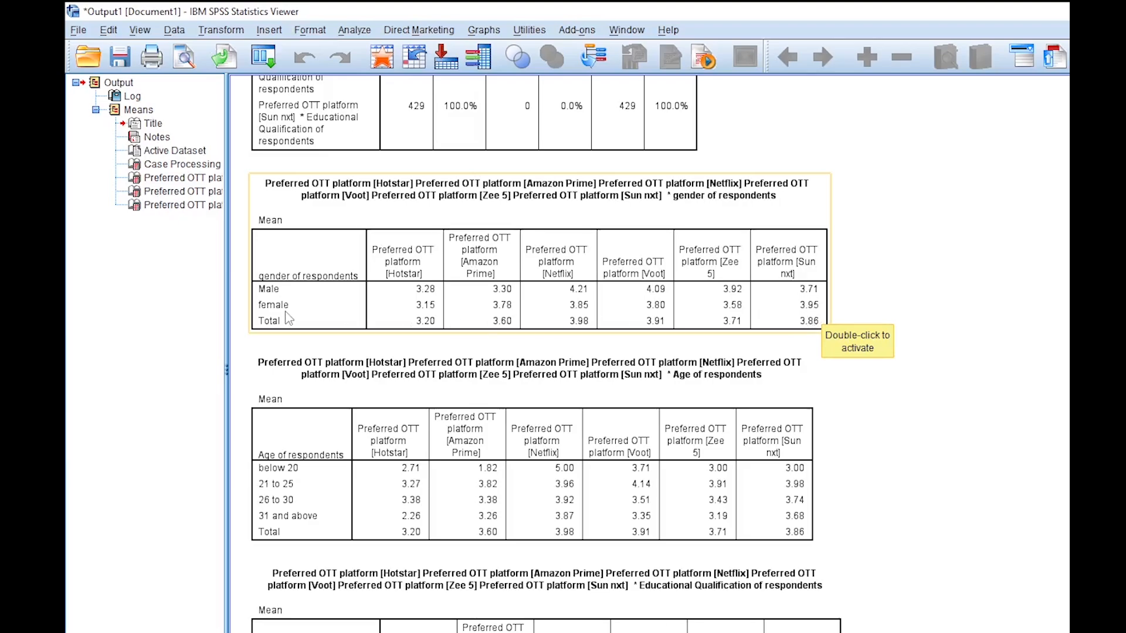
Examine the mean OTT platform scores by age and by educational qualification, comparing them with the gender table
scroll(285, 314, down, 3)
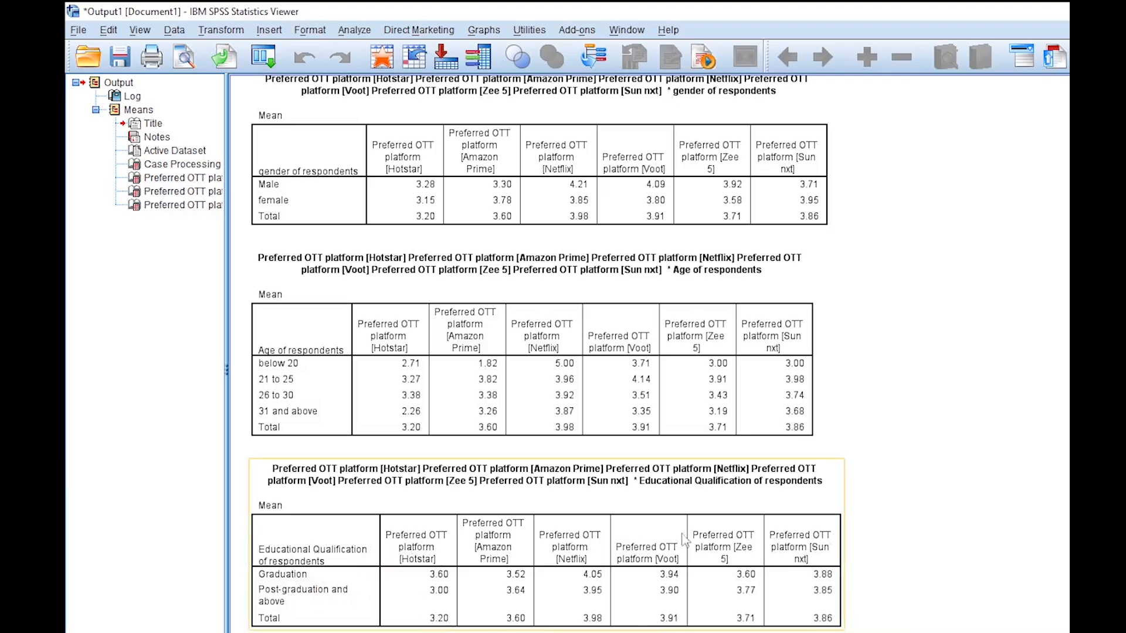
key(Up)
key(Up)
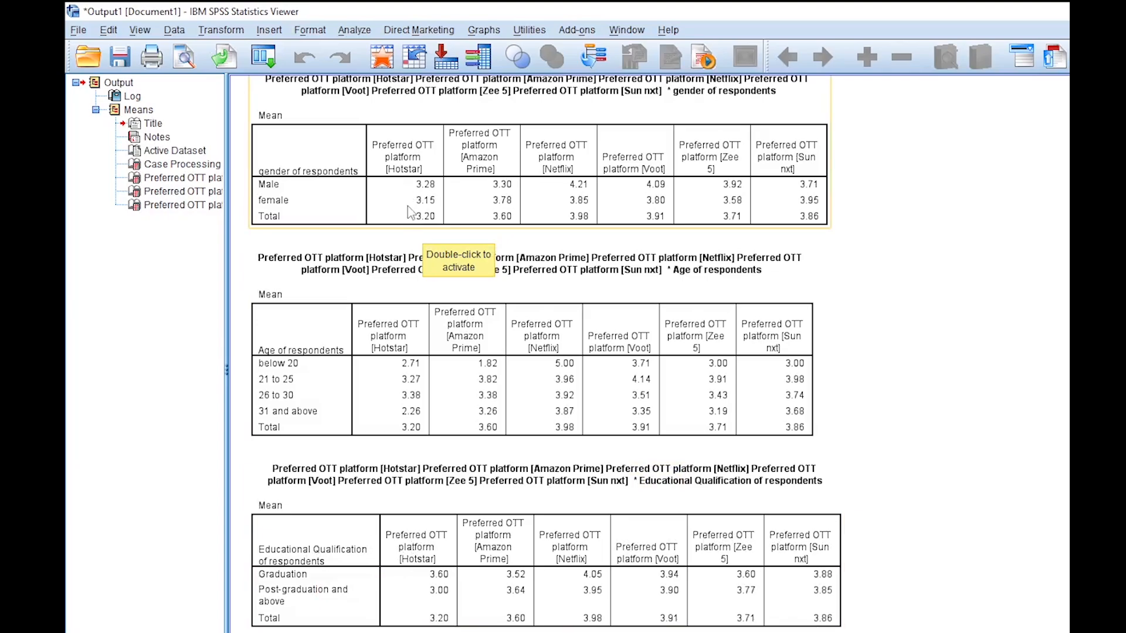
click(426, 286)
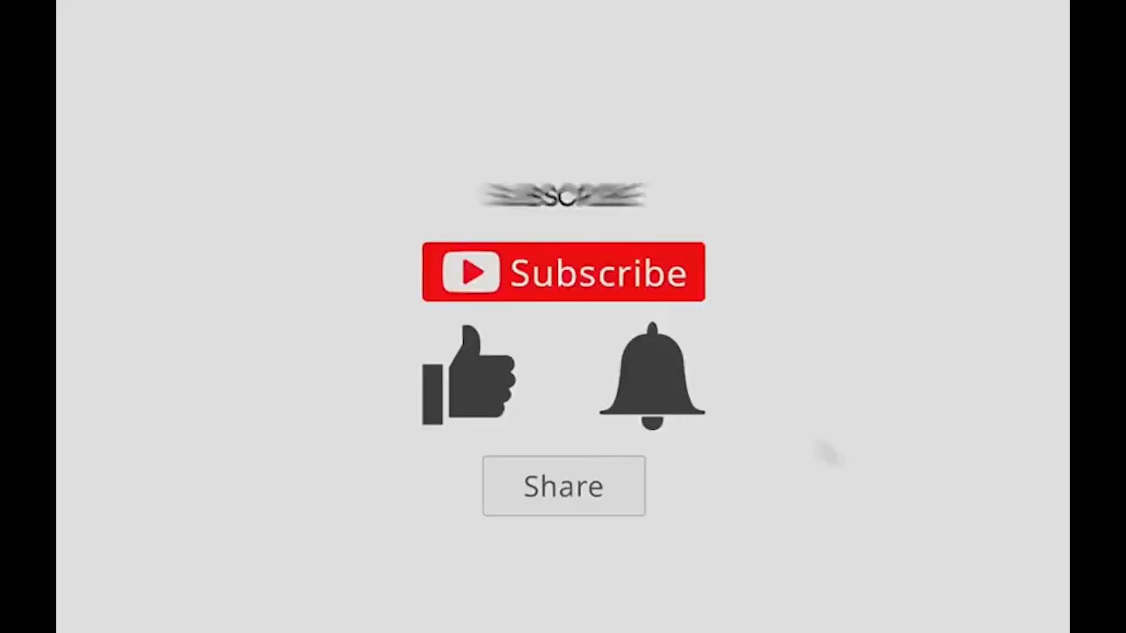